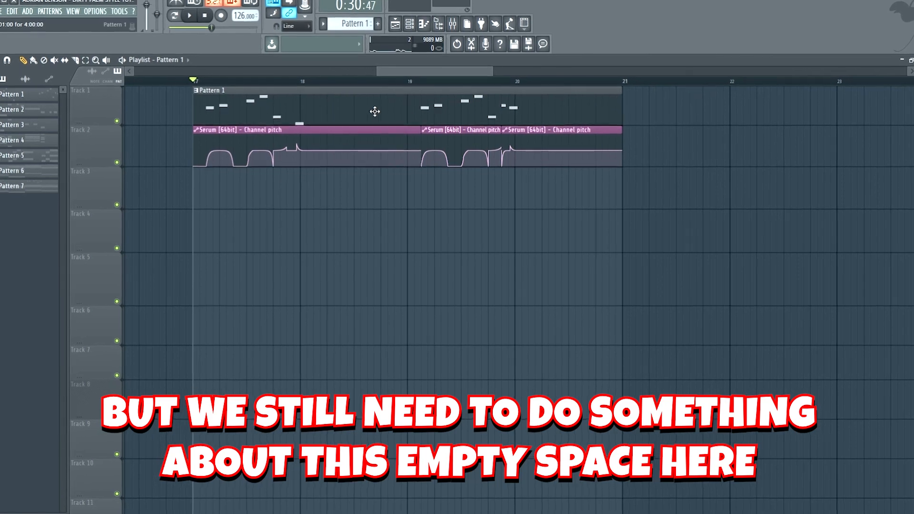
Play the Pattern 1 lead melody, and audition the VOX One Shot 3 vocal sample and its soloed chops on Track 3.
key(space)
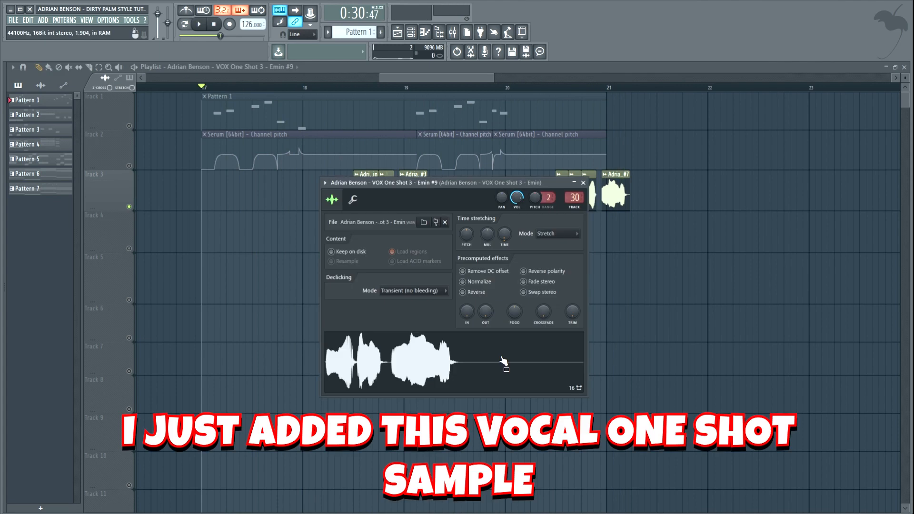
click(504, 362)
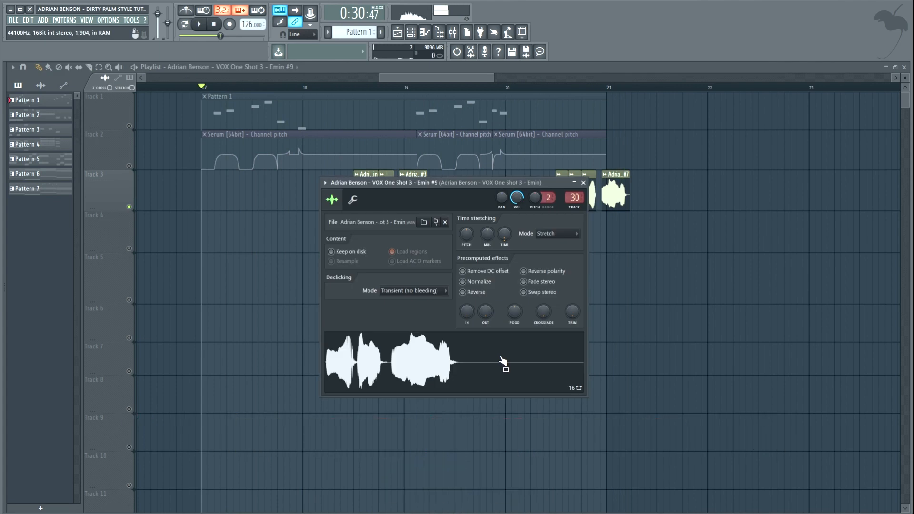
key(Escape)
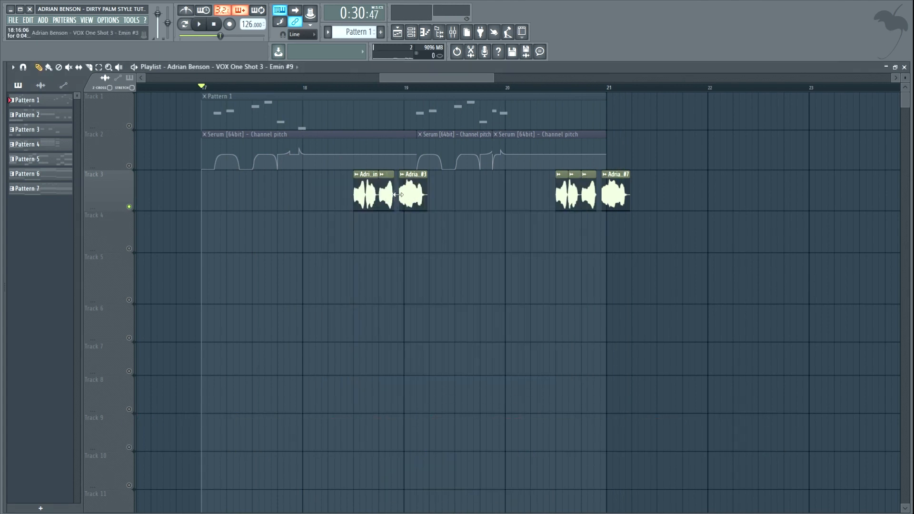
key(space)
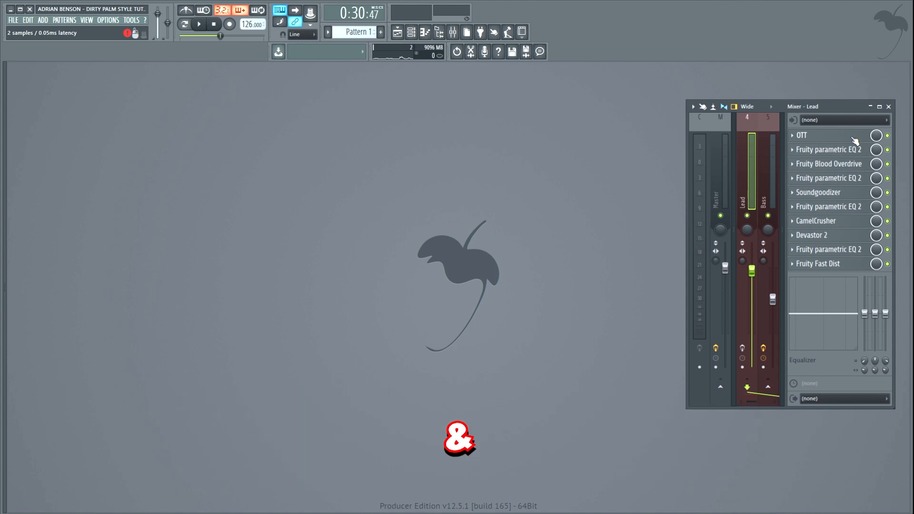
Inspect every effect on the Lead mixer track, from OTT to Fruity Fast Dist, and play the lead without its mixing effects.
click(853, 138)
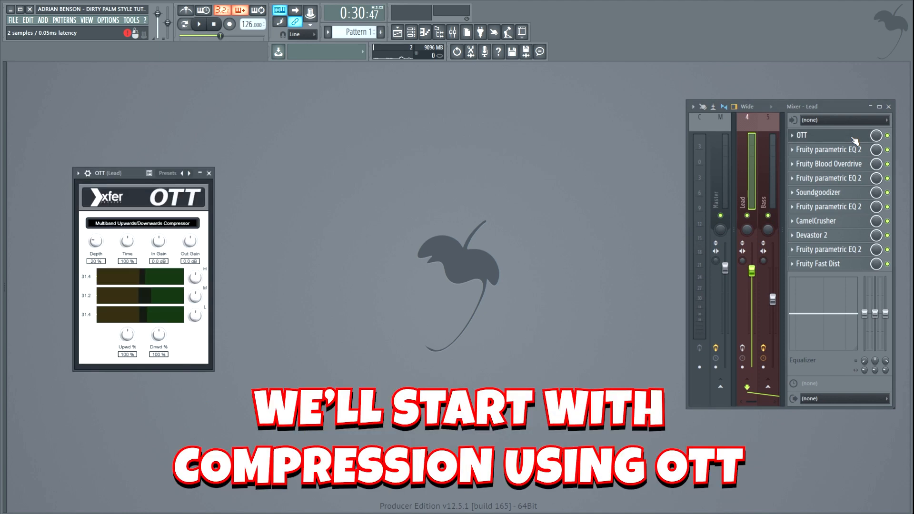
click(854, 150)
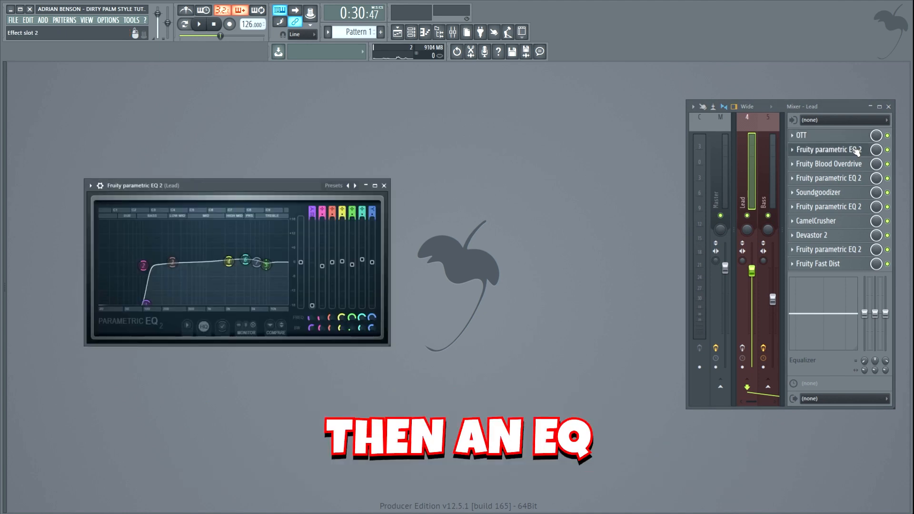
click(856, 163)
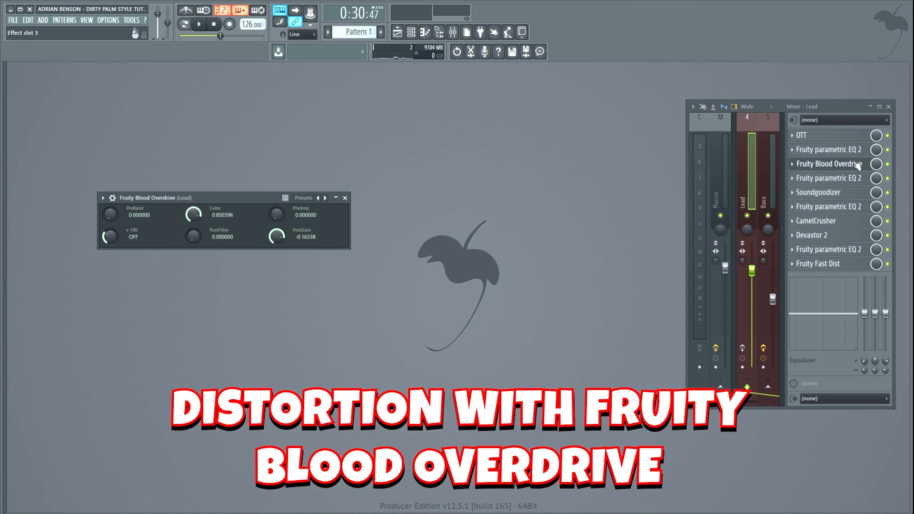
click(857, 178)
click(859, 193)
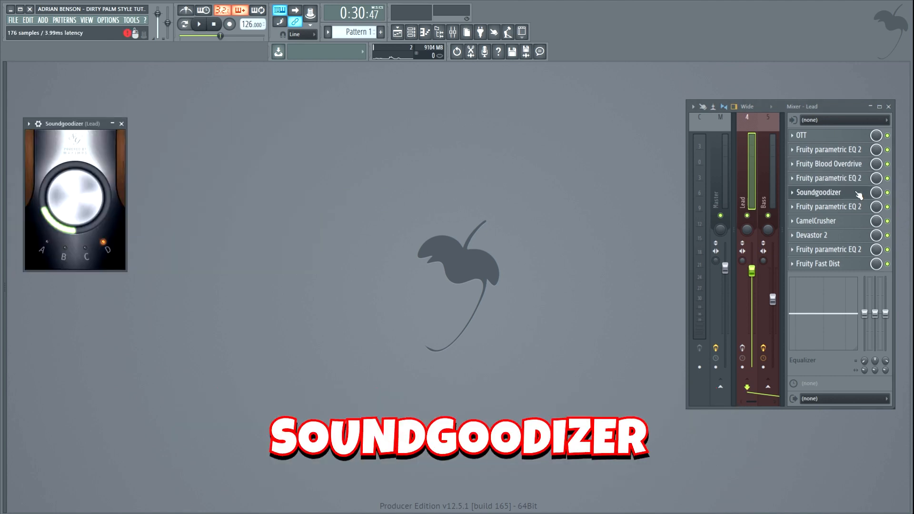
click(860, 206)
click(864, 221)
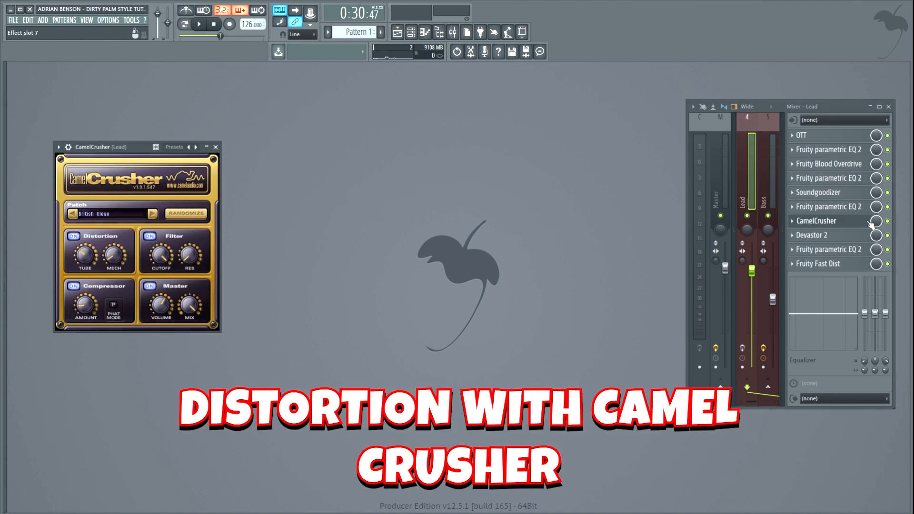
click(863, 235)
click(862, 250)
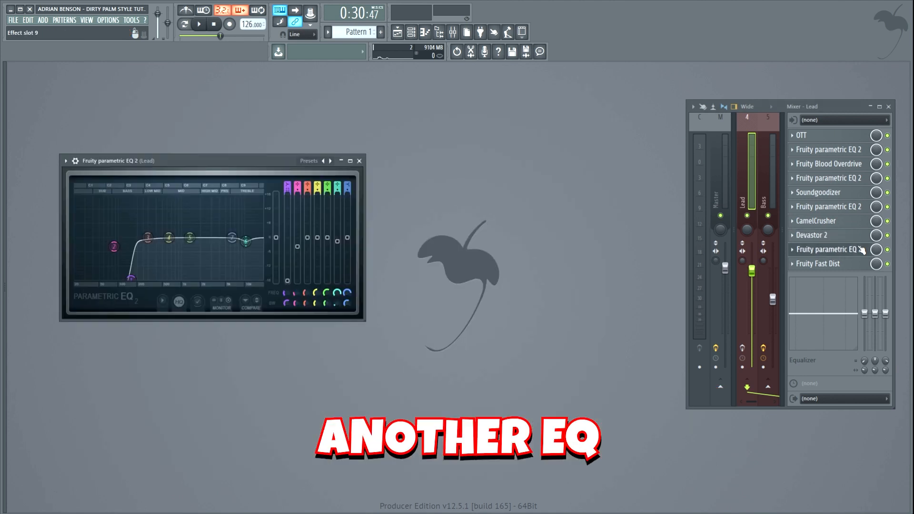
click(858, 266)
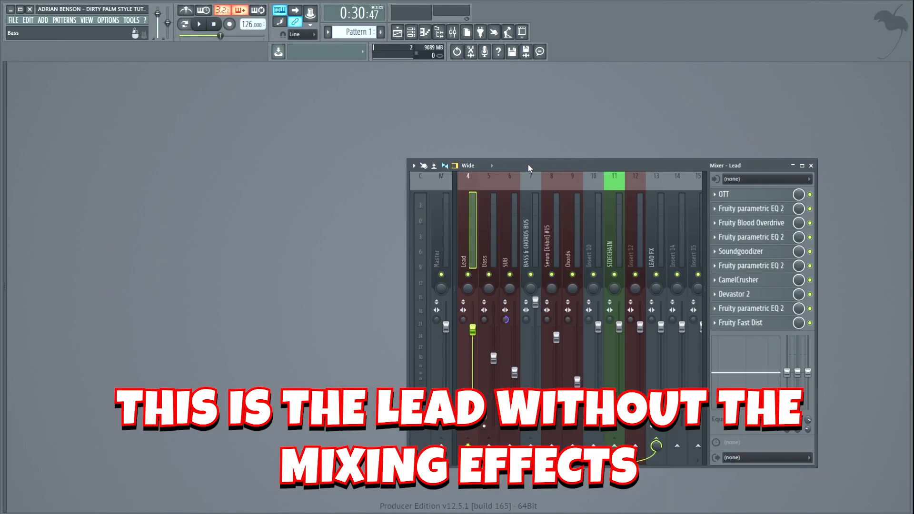
key(space)
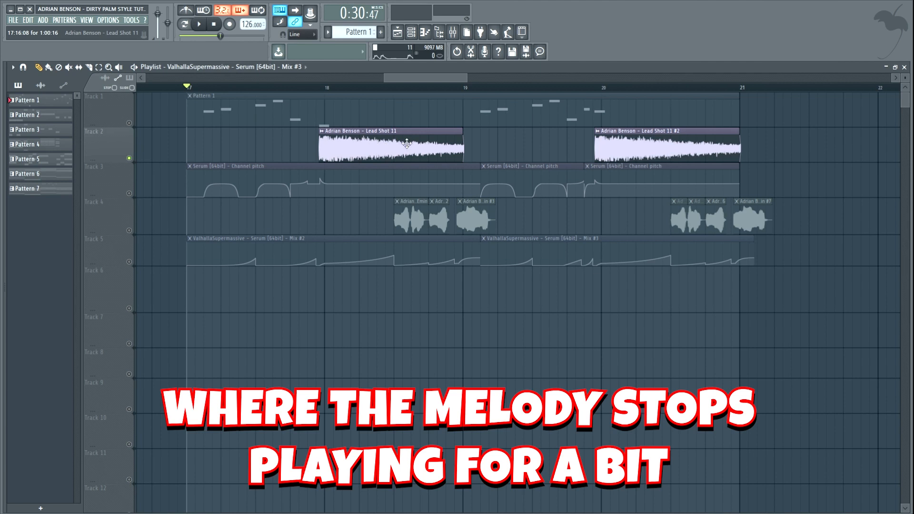
Play the soloed Lead Shot 11 clips, and the Pattern 2 bassline with its Serum #8 layer.
key(space)
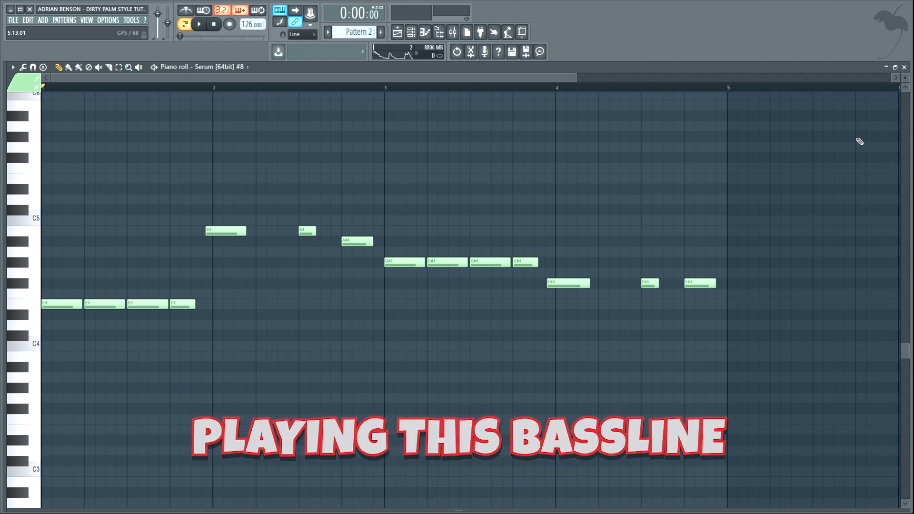
key(space)
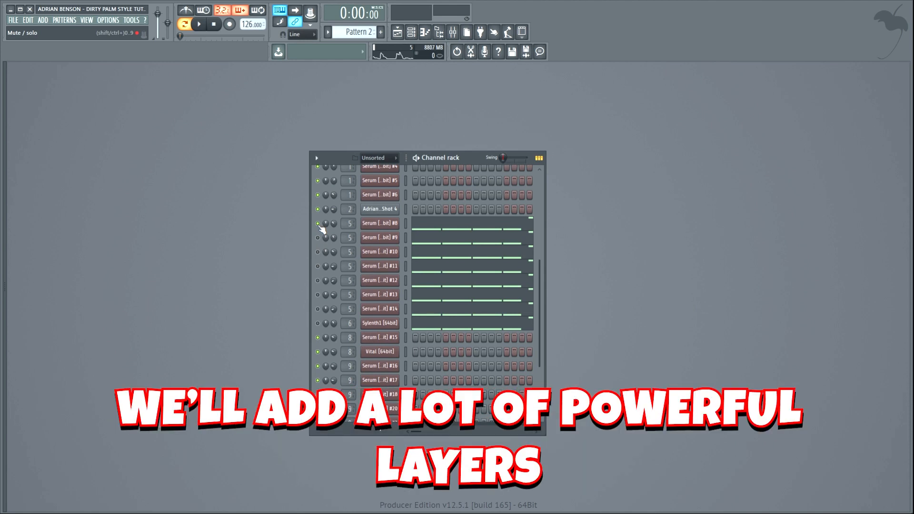
key(space)
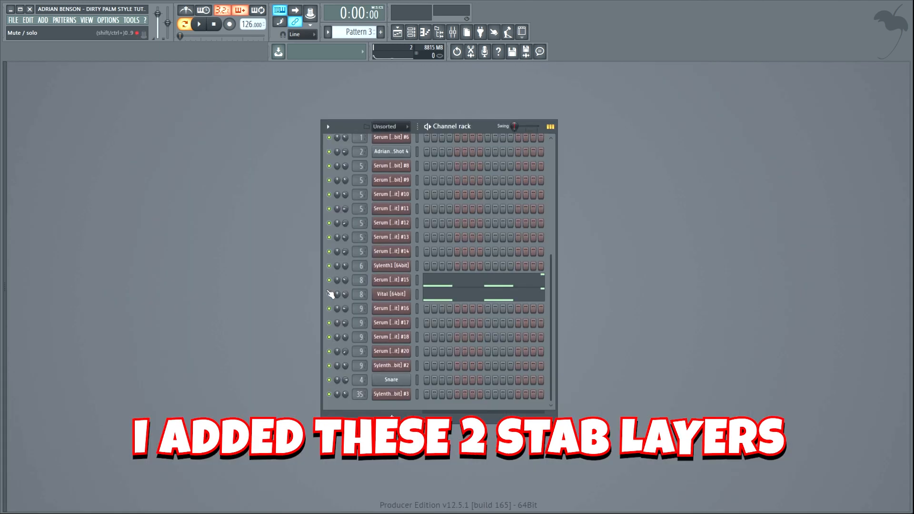
Toggle the Vital stab channel's mute state and play the Pattern 3 stab melody.
click(329, 294)
key(space)
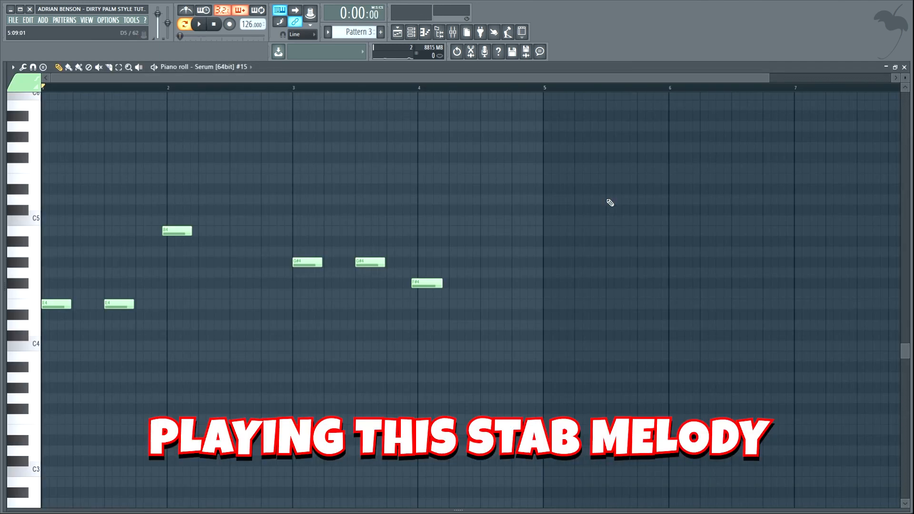
key(space)
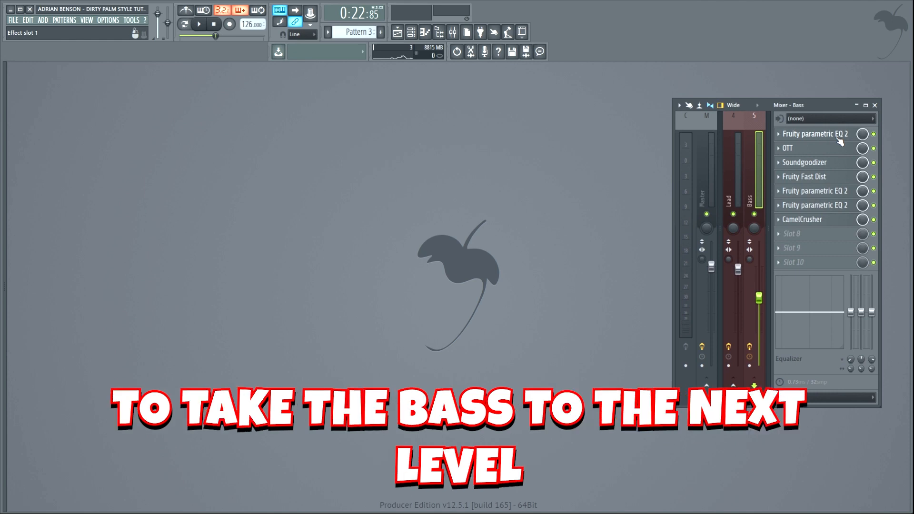
Inspect every effect on the Bass mixer track, from the first Fruity parametric EQ 2 to CamelCrusher, and play the bass without mixing effects.
click(838, 136)
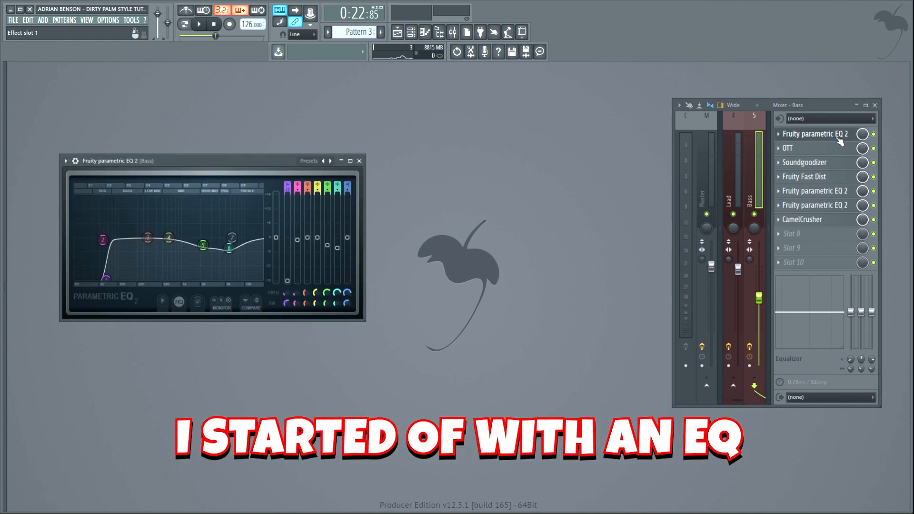
click(839, 149)
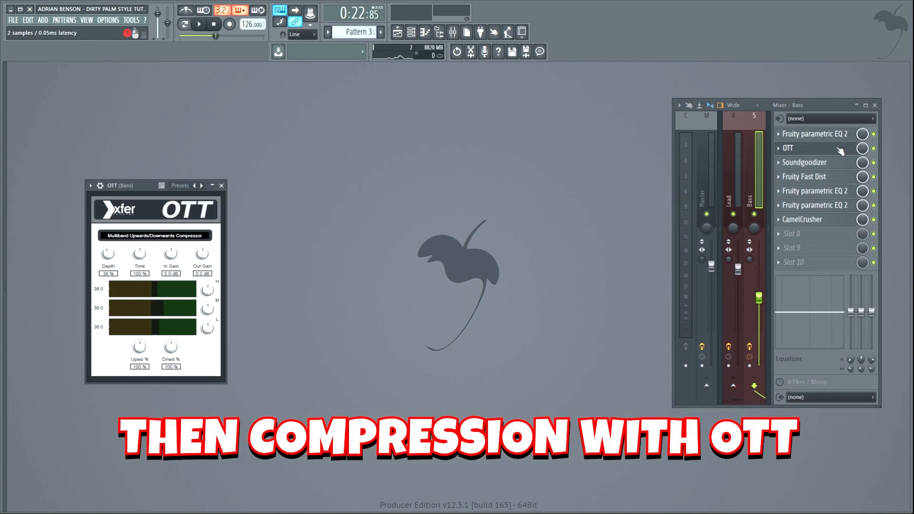
click(839, 163)
click(836, 177)
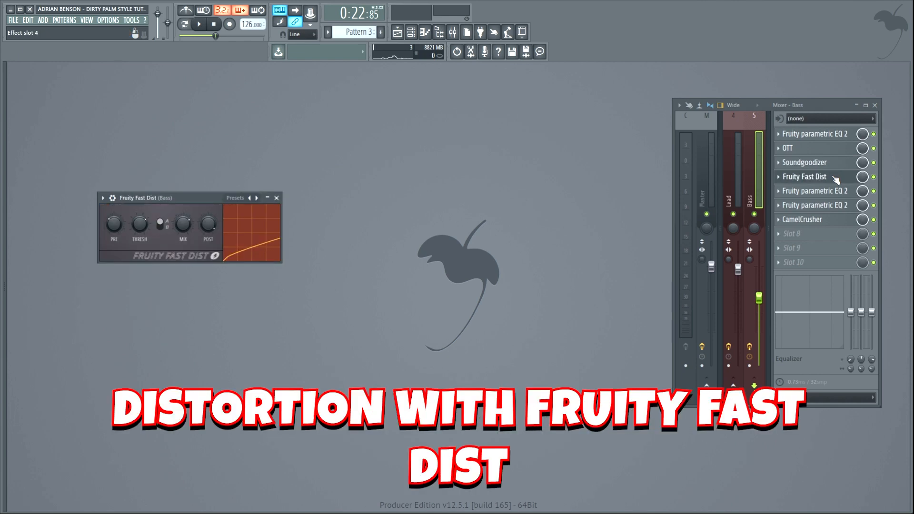
click(839, 191)
click(839, 206)
click(836, 220)
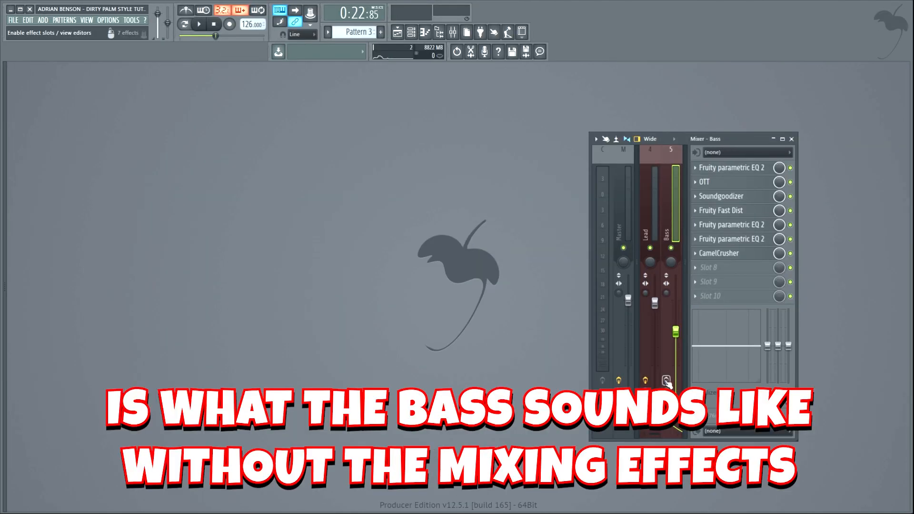
key(space)
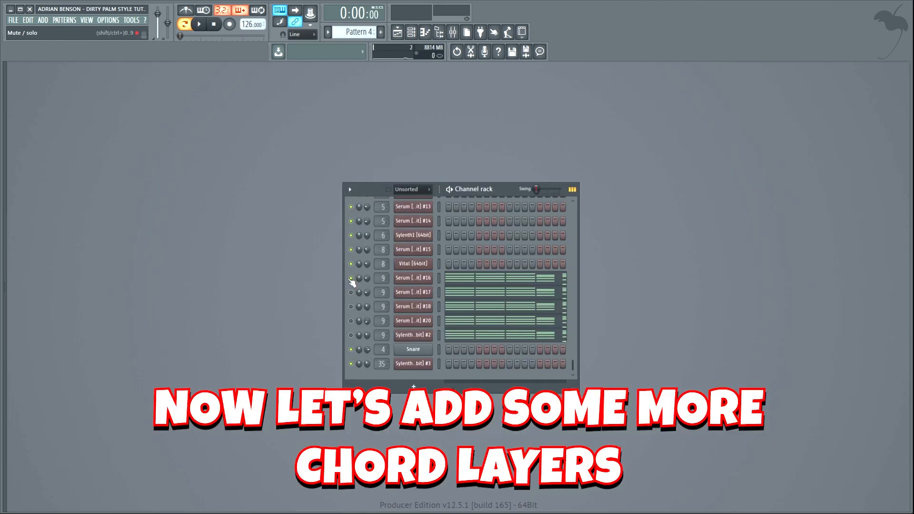
Play the Pattern 4 chords through the Serum #16 layer.
key(space)
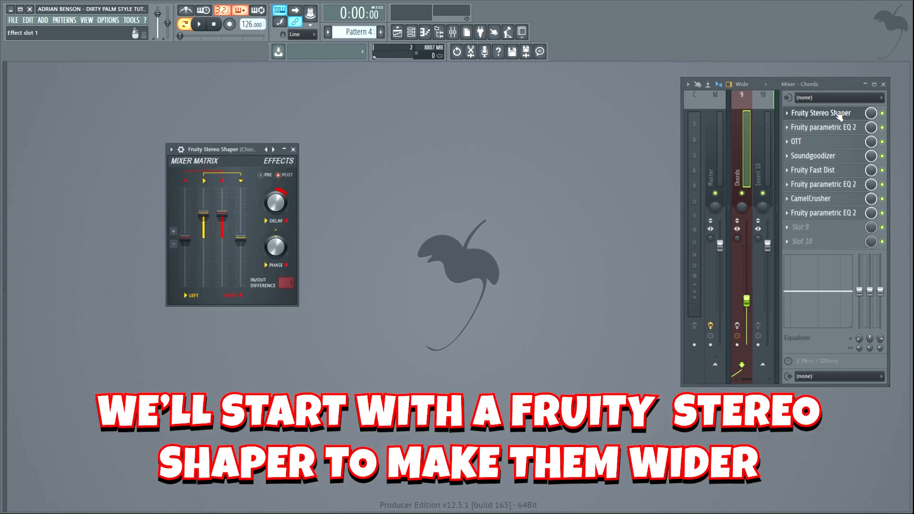
Inspect the Chords mixer track's effects from the second-slot Fruity parametric EQ 2 to the last EQ, and play the chords without mixing effects.
click(841, 128)
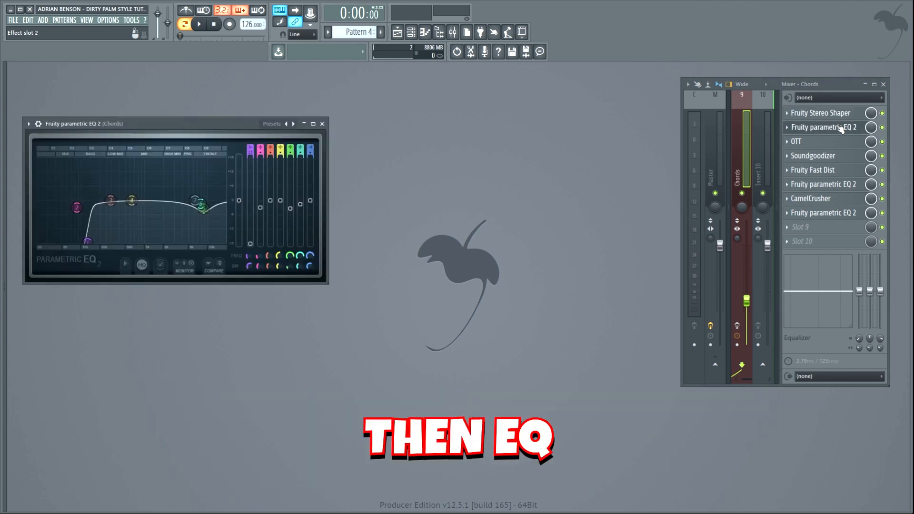
click(843, 142)
click(846, 156)
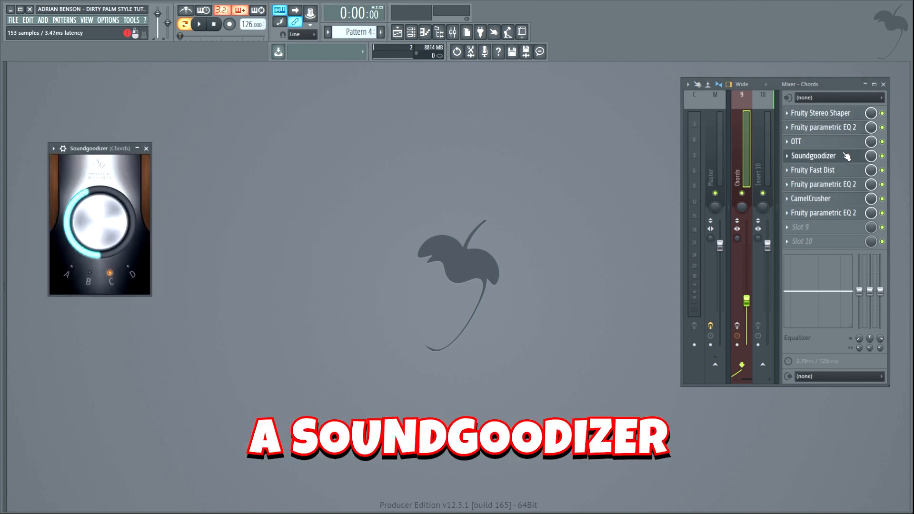
click(854, 170)
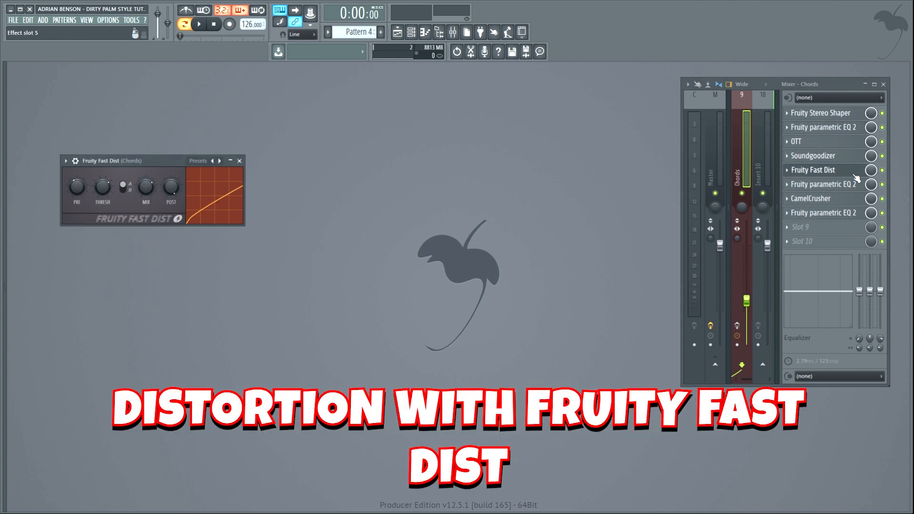
click(859, 184)
click(861, 199)
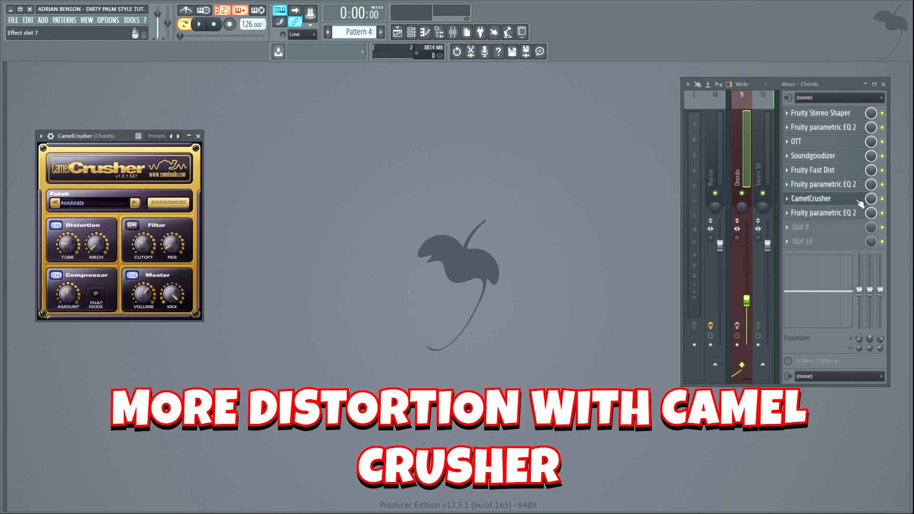
click(857, 213)
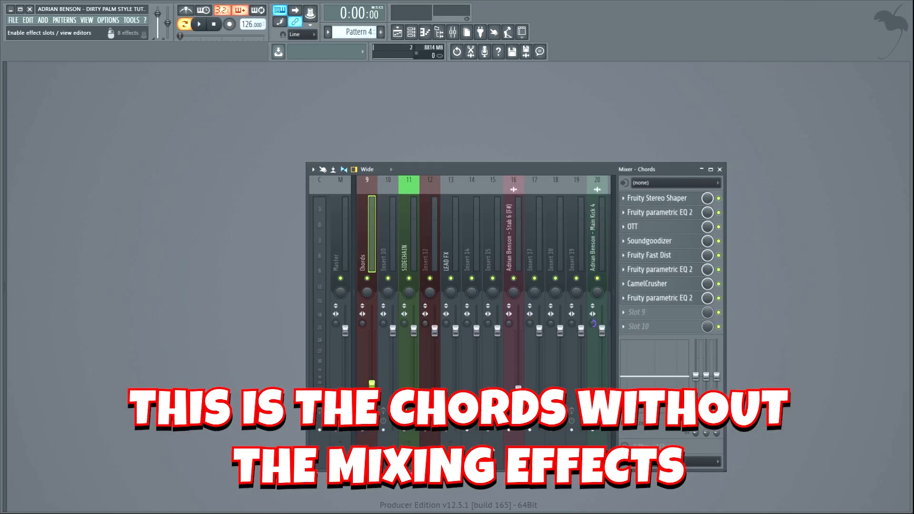
key(space)
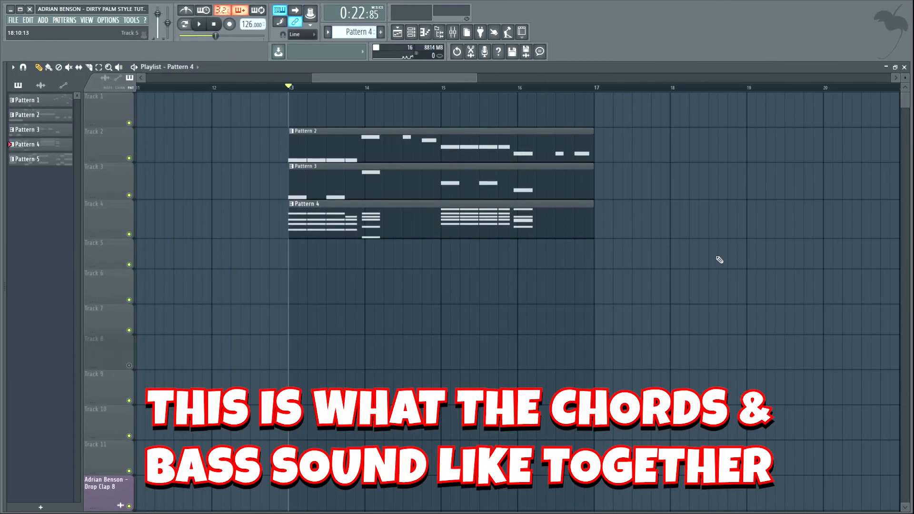
Play the bass and chord patterns together, first alone and once more with the BASS BUS volume automation on Track 5.
key(space)
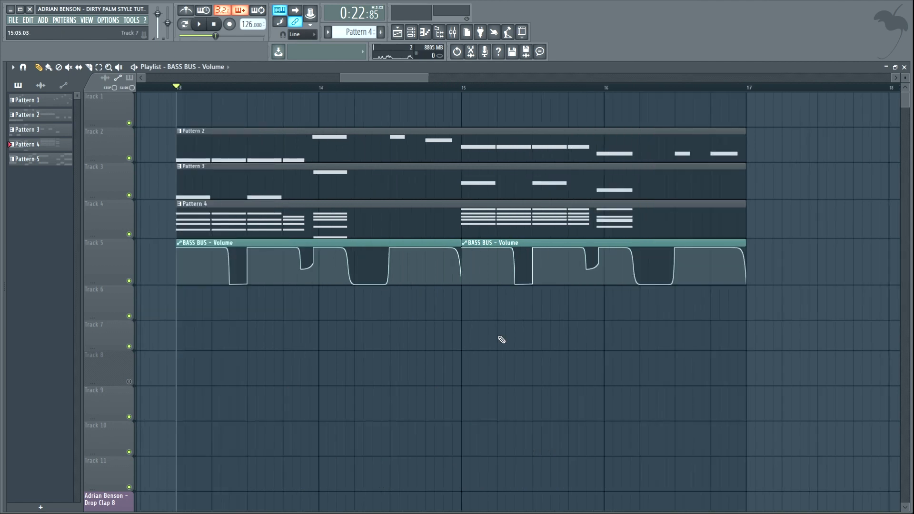
key(space)
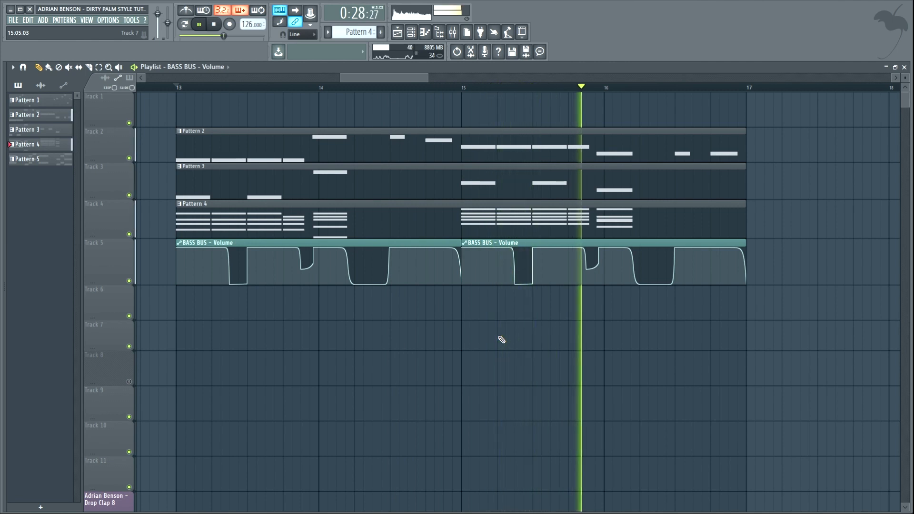
mouse_move(500, 279)
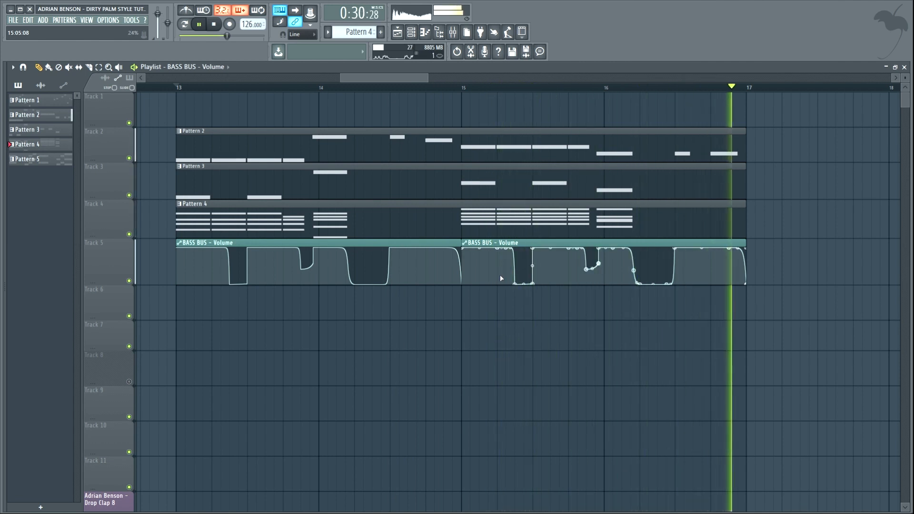
key(space)
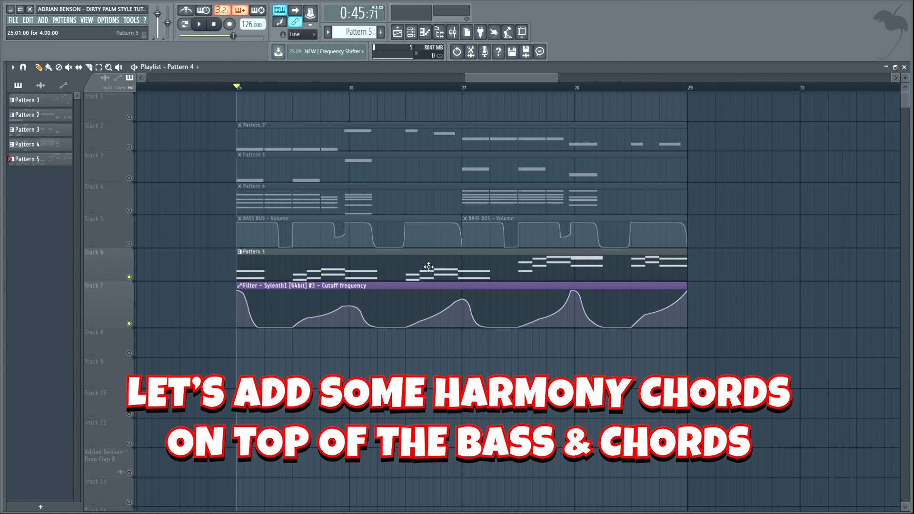
Play the soloed Pattern 5 harmony chords with their Sylenth1 cutoff automation, and play them together with the bass and chords.
key(space)
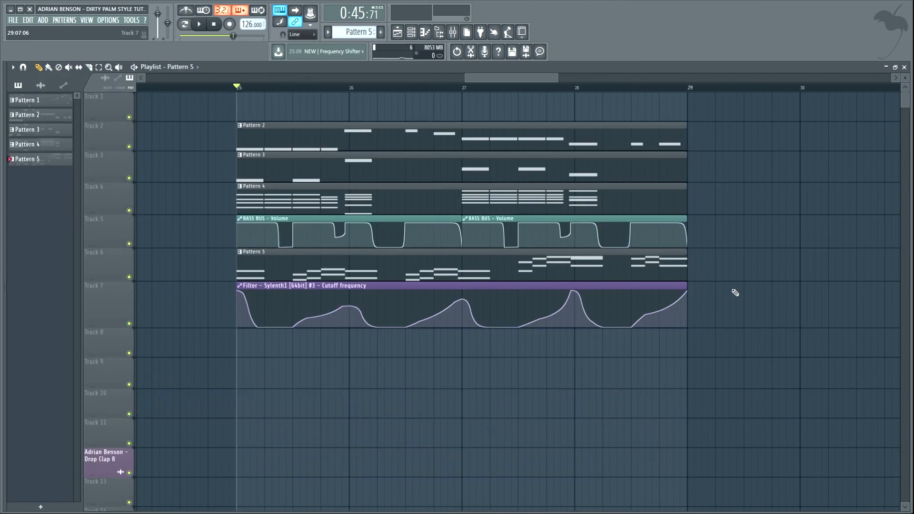
key(space)
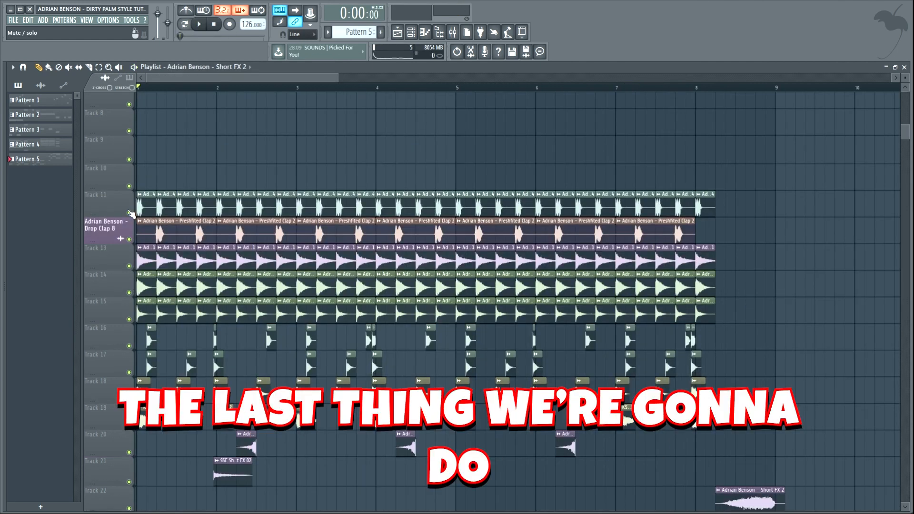
Solo and play the drum layers on Tracks 11 to 15 one at a time, and play all five together.
right_click(130, 213)
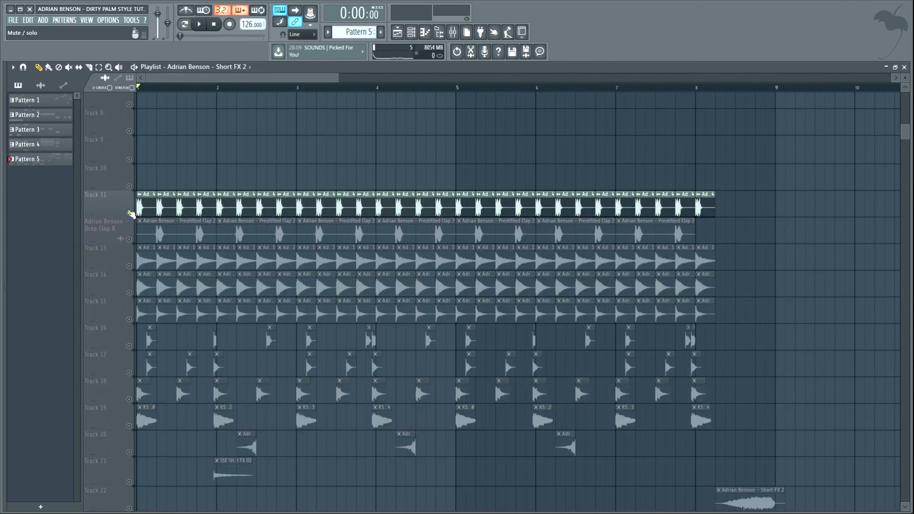
right_click(129, 239)
right_click(129, 266)
right_click(129, 293)
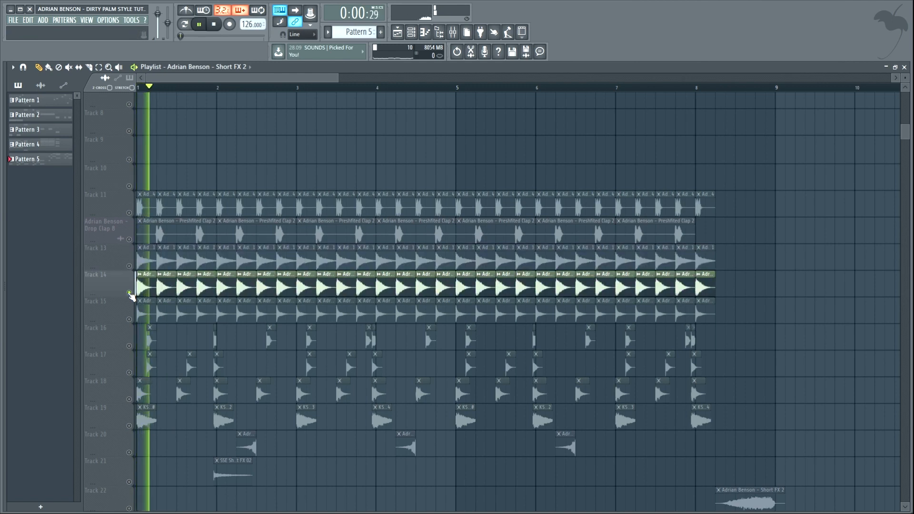
right_click(129, 319)
right_click(129, 319)
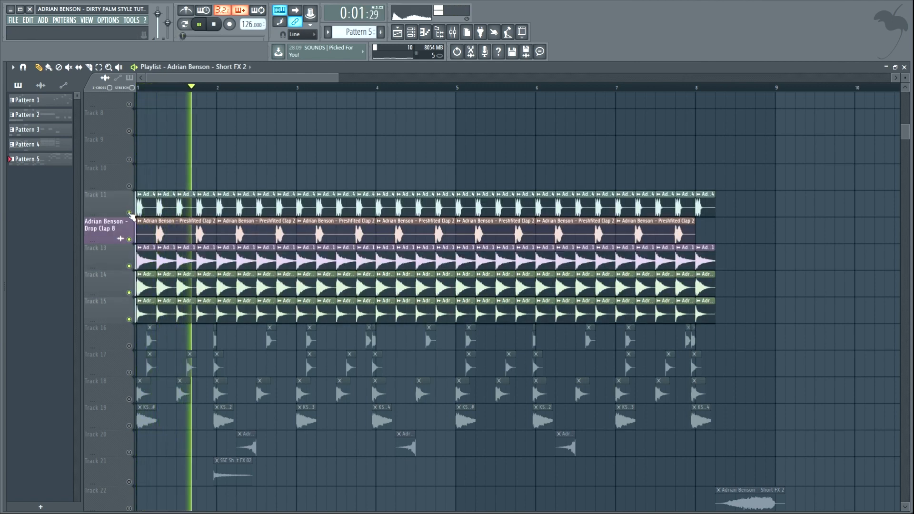
Solo and play the short percussion hits on Tracks 16 to 19.
right_click(129, 346)
click(129, 373)
click(129, 320)
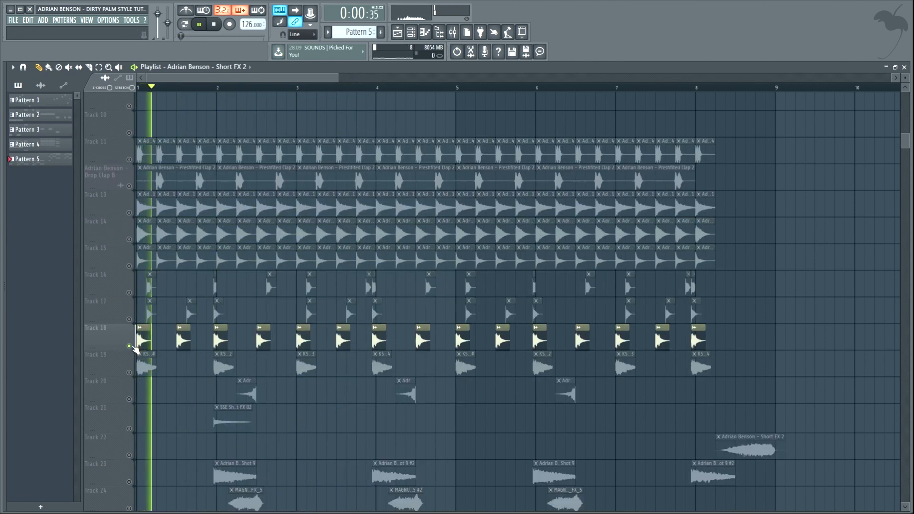
right_click(129, 373)
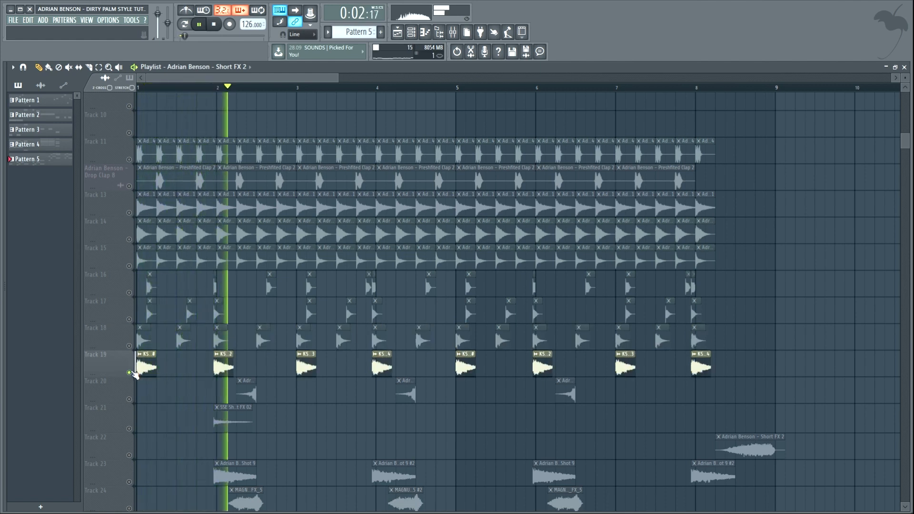
Solo and play the short effect samples on Tracks 22 to 26 one after another.
scroll(135, 375, down, 2)
right_click(129, 376)
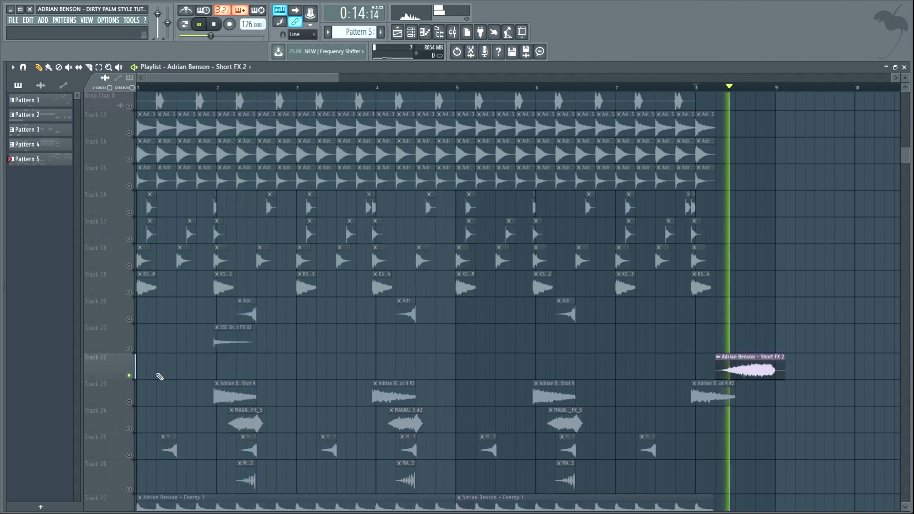
scroll(133, 362, down, 2)
right_click(132, 355)
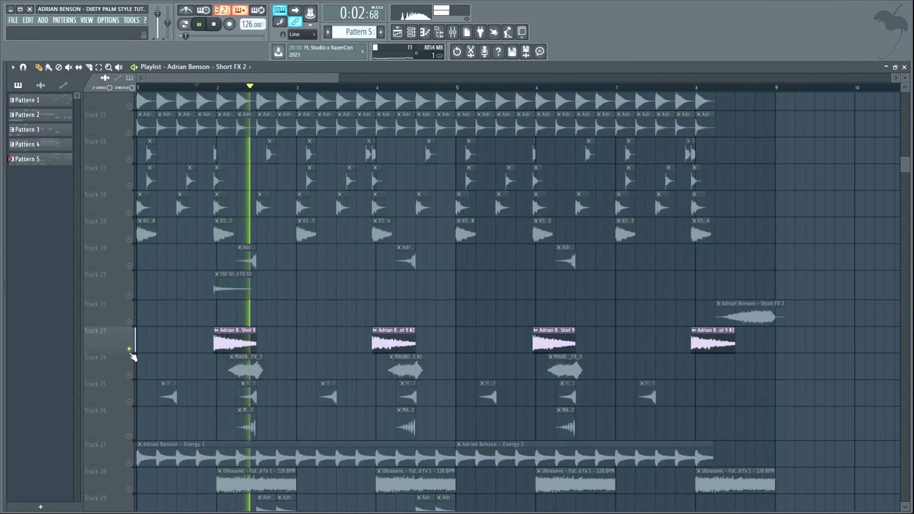
right_click(129, 376)
scroll(132, 378, down, 3)
right_click(129, 322)
right_click(129, 356)
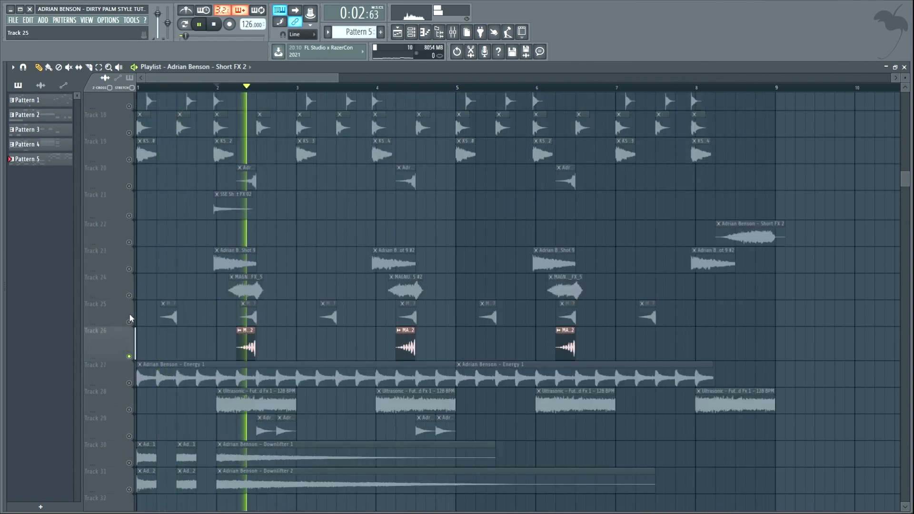
Solo and play the Energy 1 loop on Track 27 and the samples on Tracks 28 to 31, including both downlifters.
right_click(129, 383)
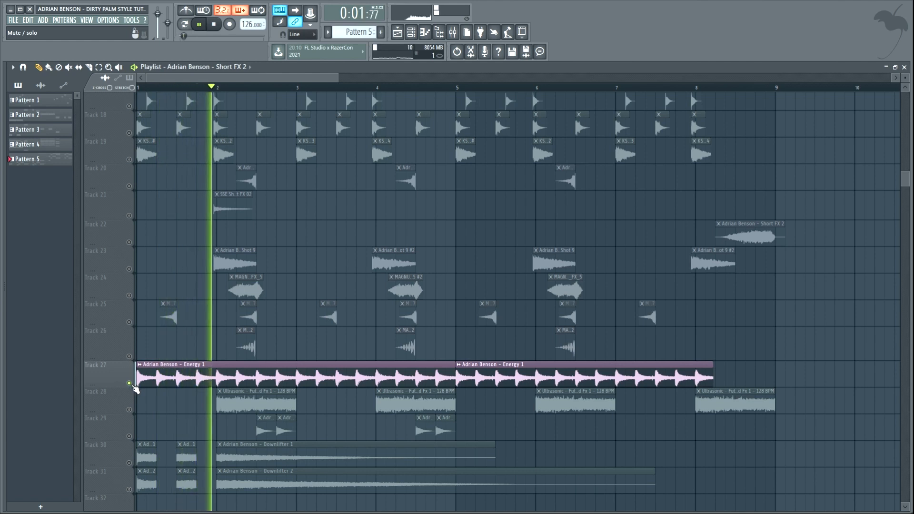
right_click(129, 409)
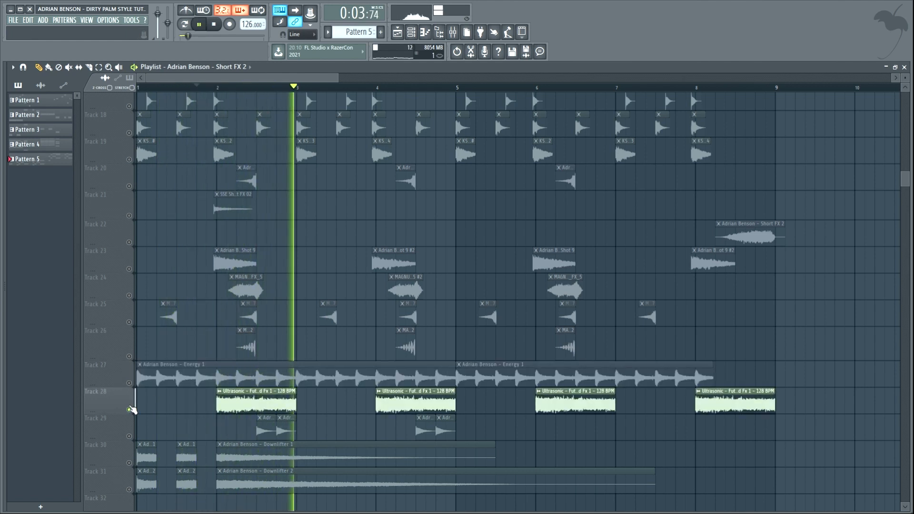
scroll(132, 409, down, 3)
right_click(129, 356)
right_click(129, 384)
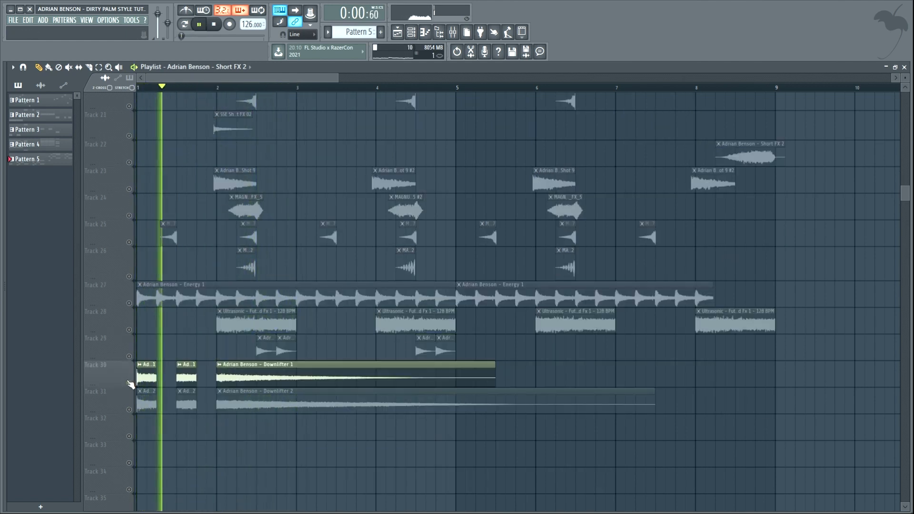
right_click(129, 410)
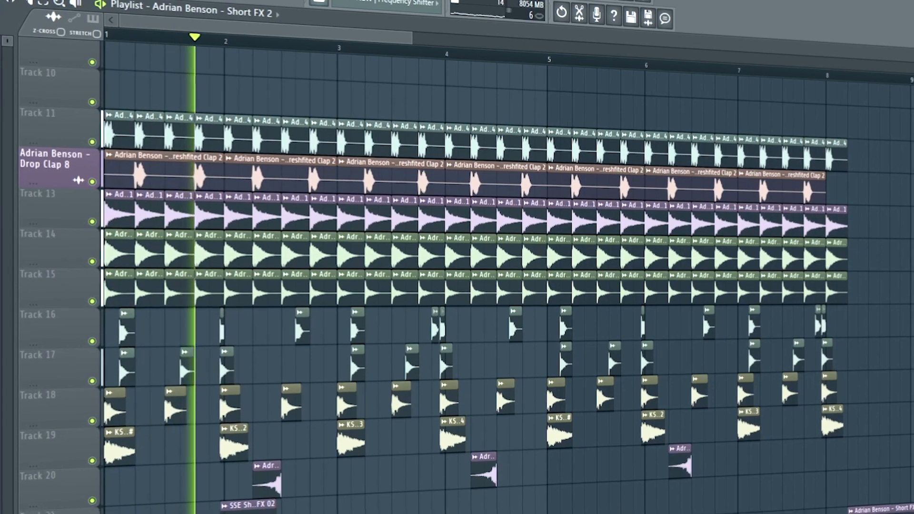
Play all the drum and effect tracks together and look over their clips from Track 11 down to the downlifters.
scroll(476, 286, down, 8)
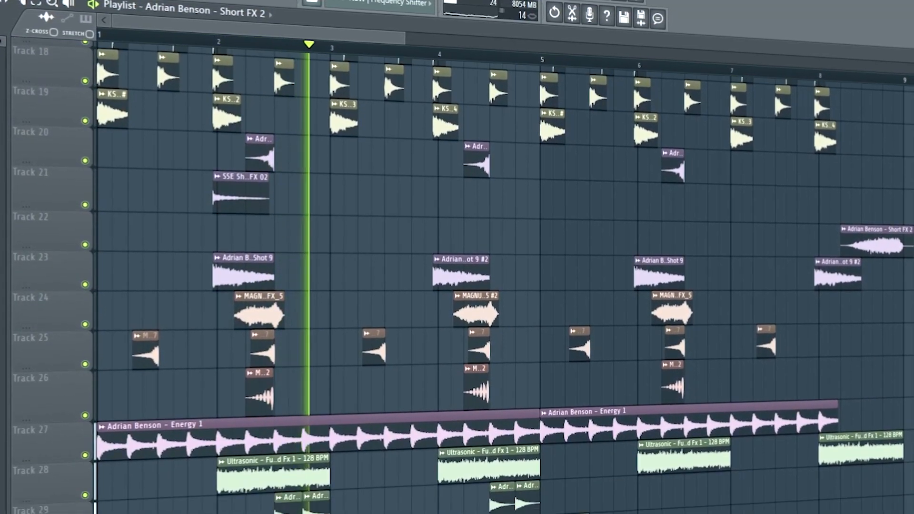
scroll(476, 285, down, 1)
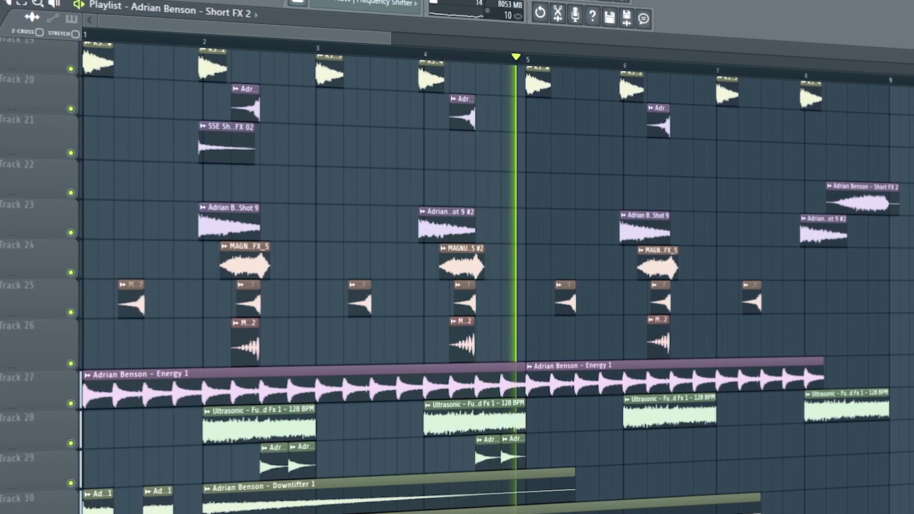
scroll(476, 286, up, 7)
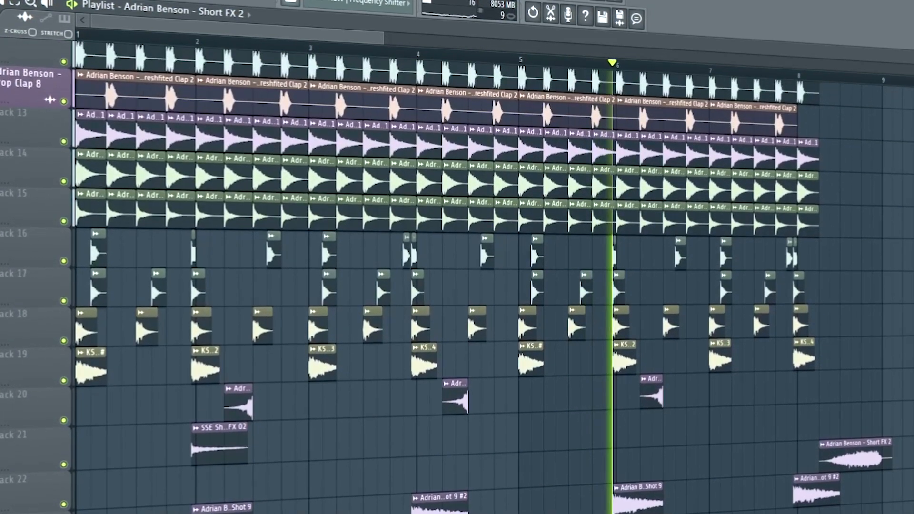
scroll(476, 285, up, 1)
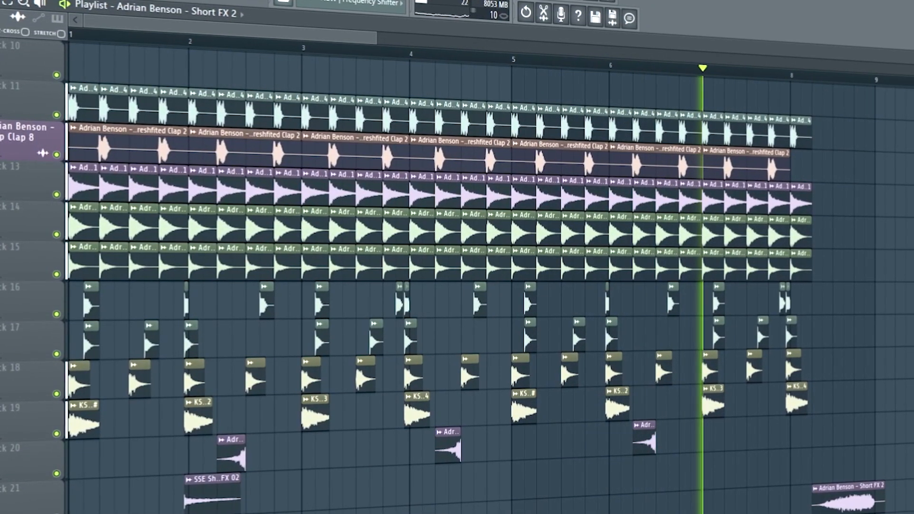